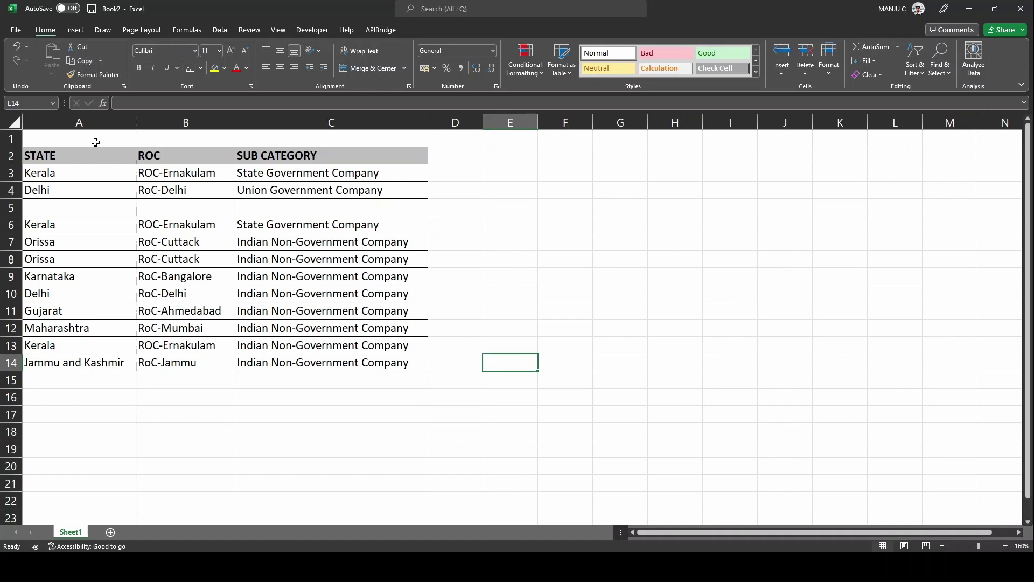
# Step: Duplicate the Delhi entry from A4 into F4, outside the STATE/ROC/SUB CATEGORY table
pyautogui.click(70, 176)
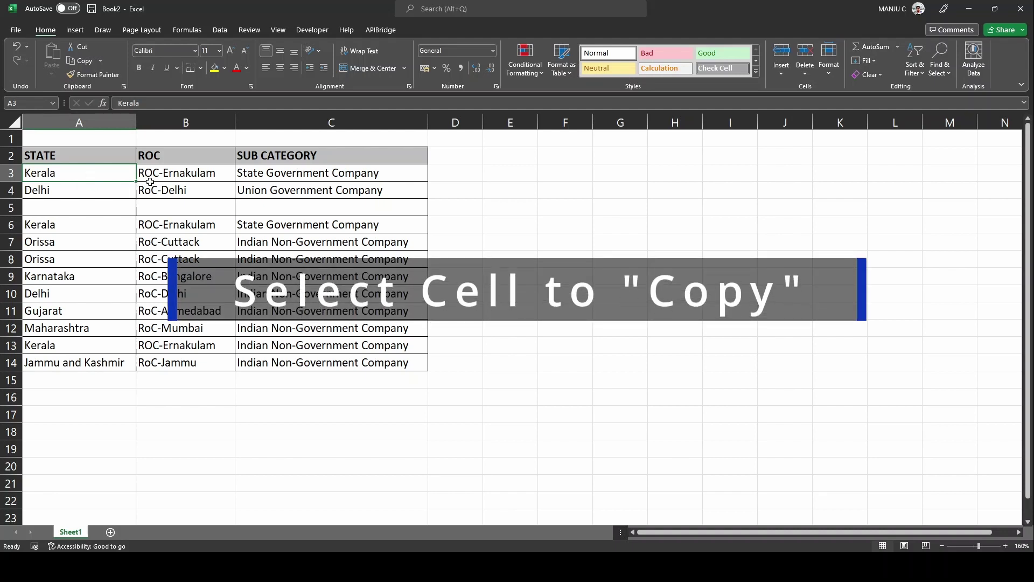
pyautogui.click(98, 195)
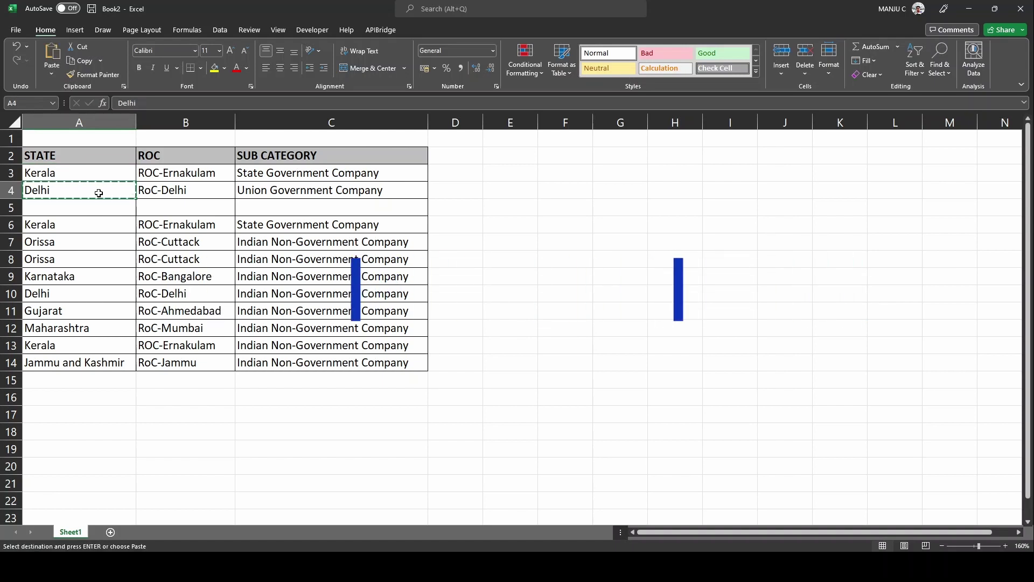
pyautogui.hotkey('ctrl', 'c')
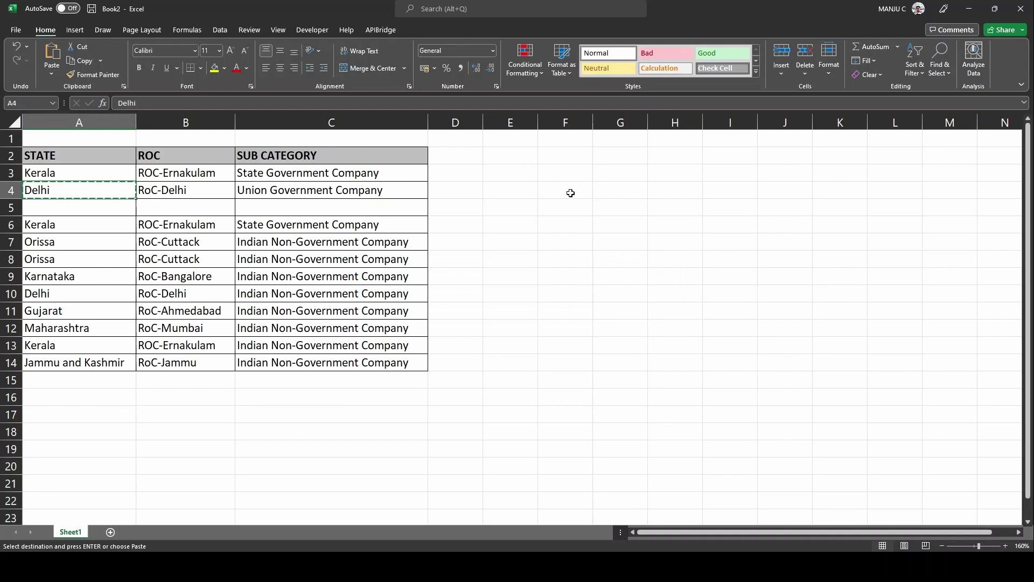
pyautogui.click(571, 193)
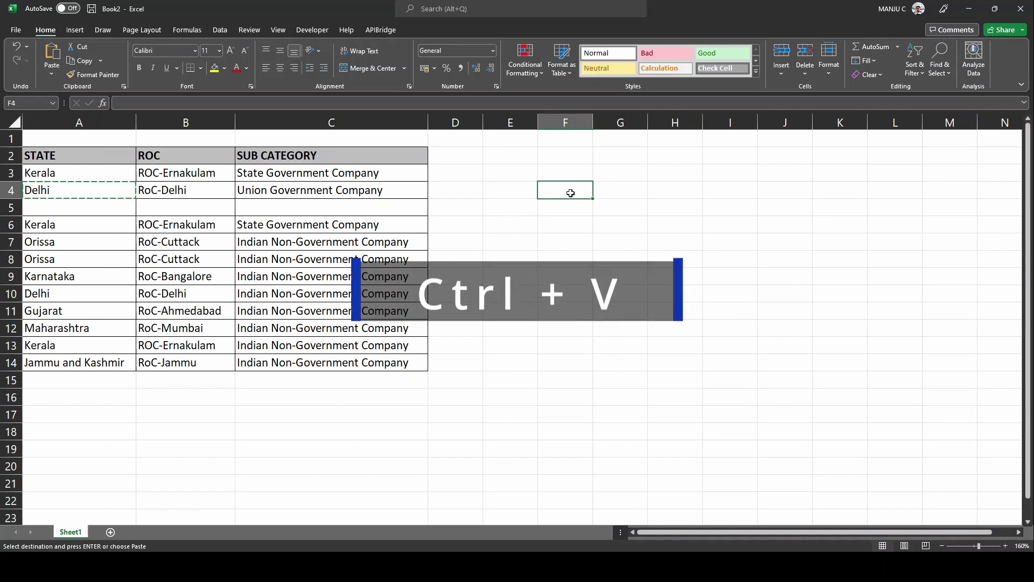
pyautogui.hotkey('ctrl', 'v')
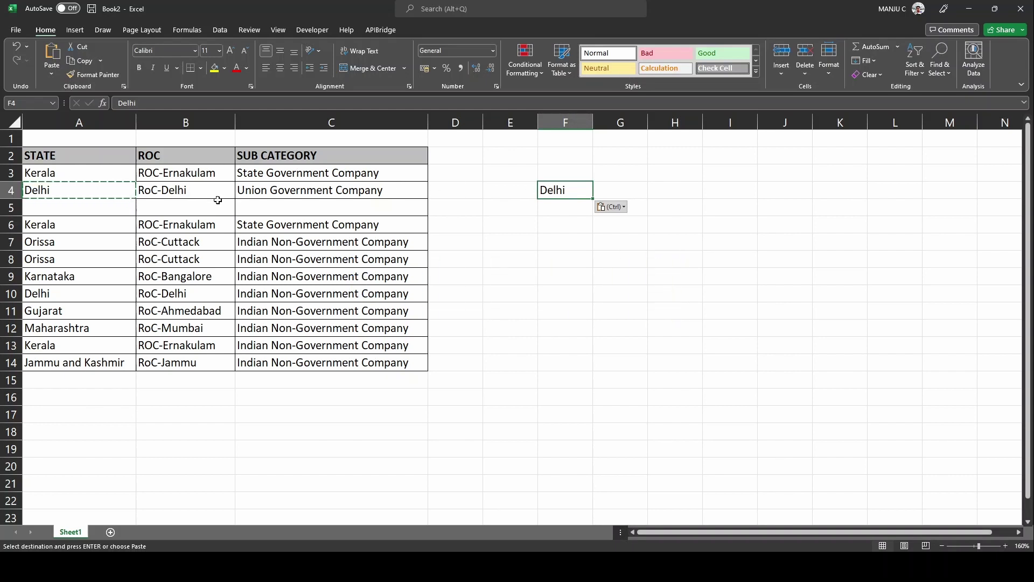
pyautogui.click(199, 229)
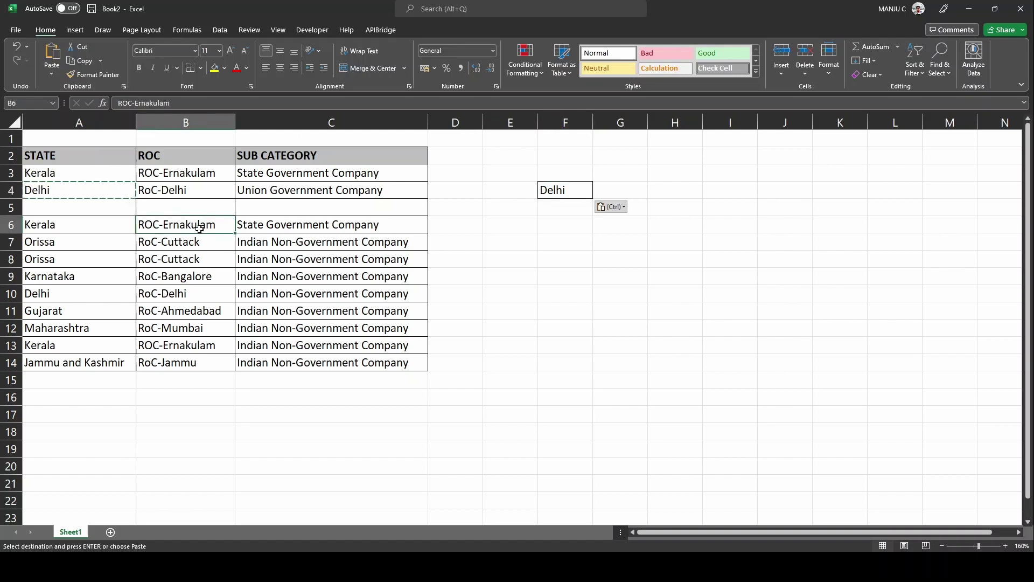
# Step: Cut ROC-Ernakulam from B6 and paste it into H6, leaving B6 blank
pyautogui.hotkey('ctrl', 'x')
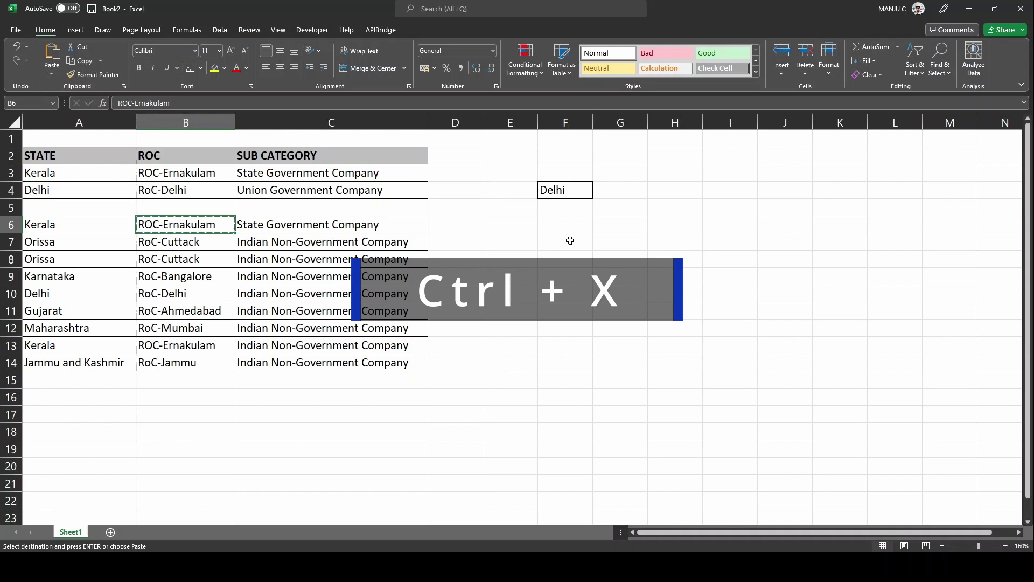
pyautogui.click(679, 226)
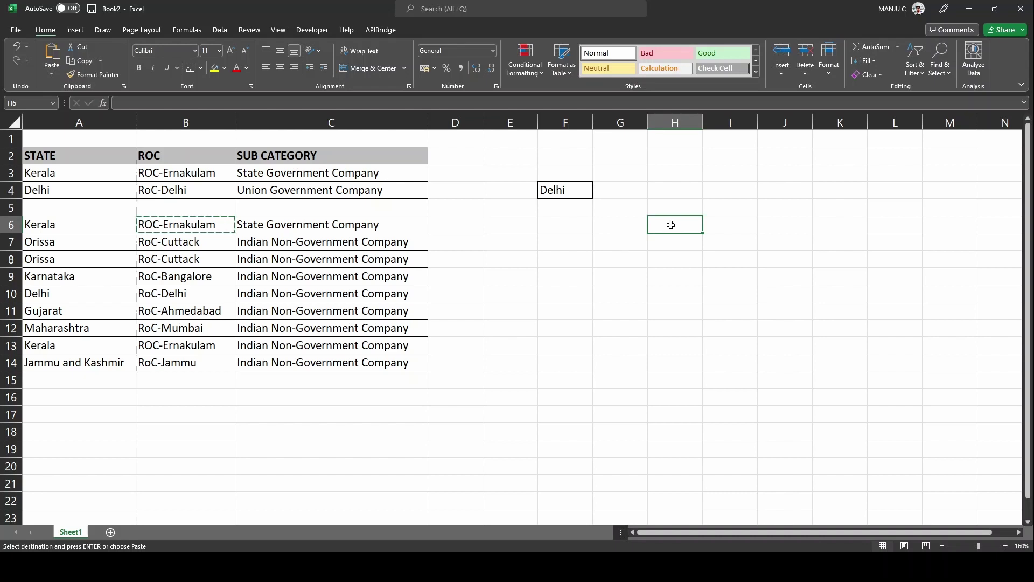
pyautogui.hotkey('ctrl', 'v')
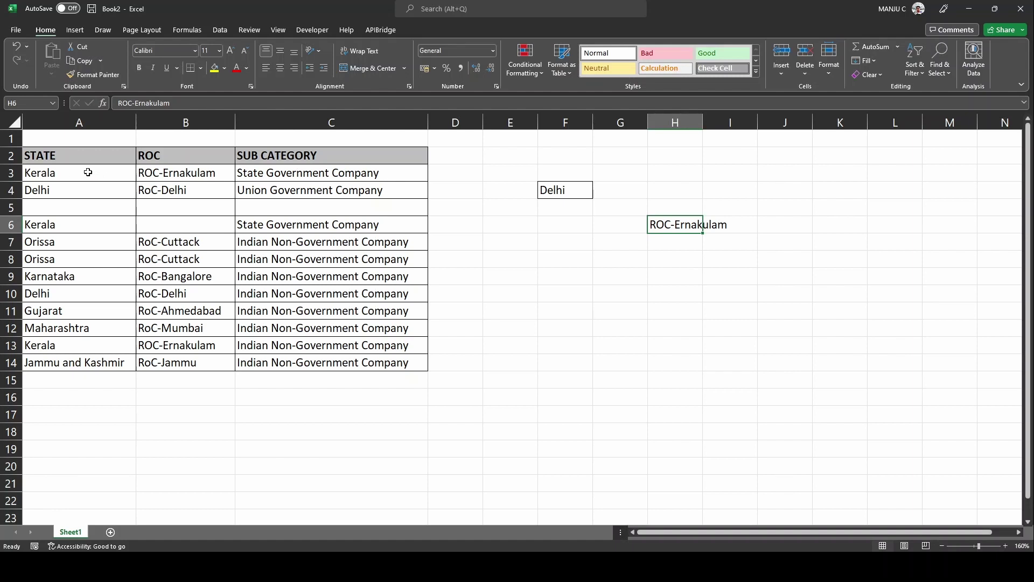
pyautogui.click(87, 172)
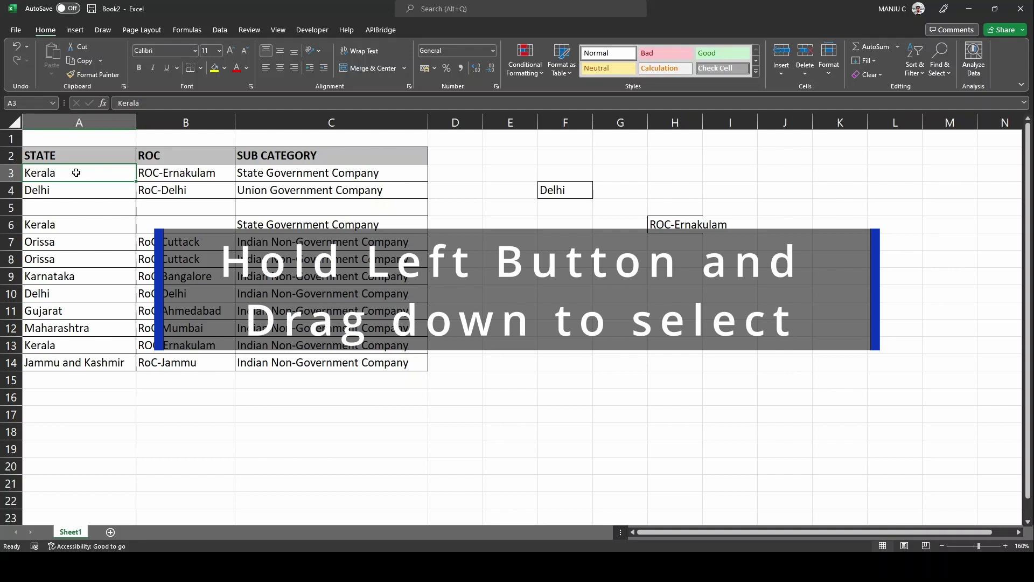
pyautogui.moveTo(76, 172); pyautogui.dragTo(171, 186)
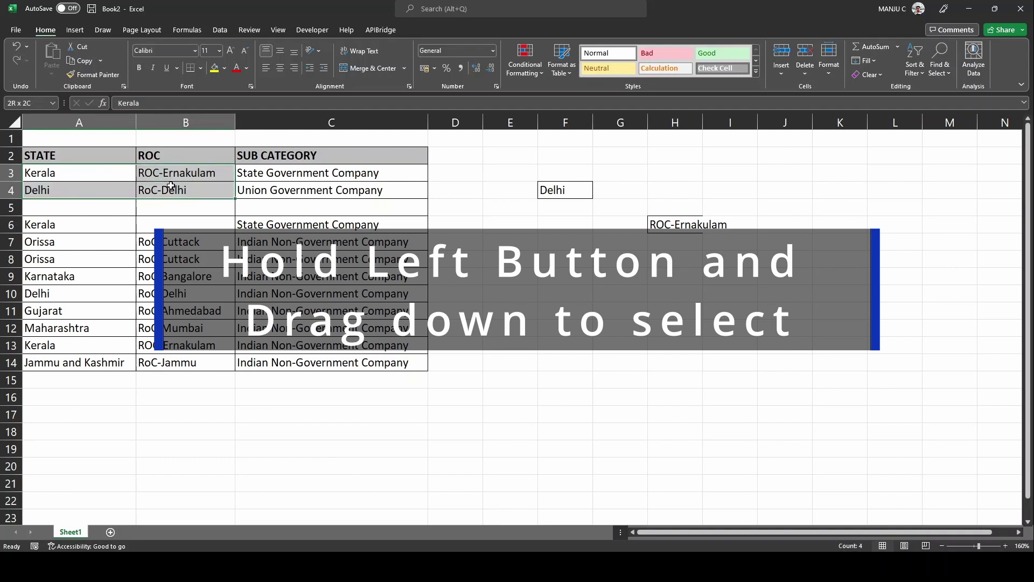
pyautogui.moveTo(171, 185); pyautogui.dragTo(172, 192)
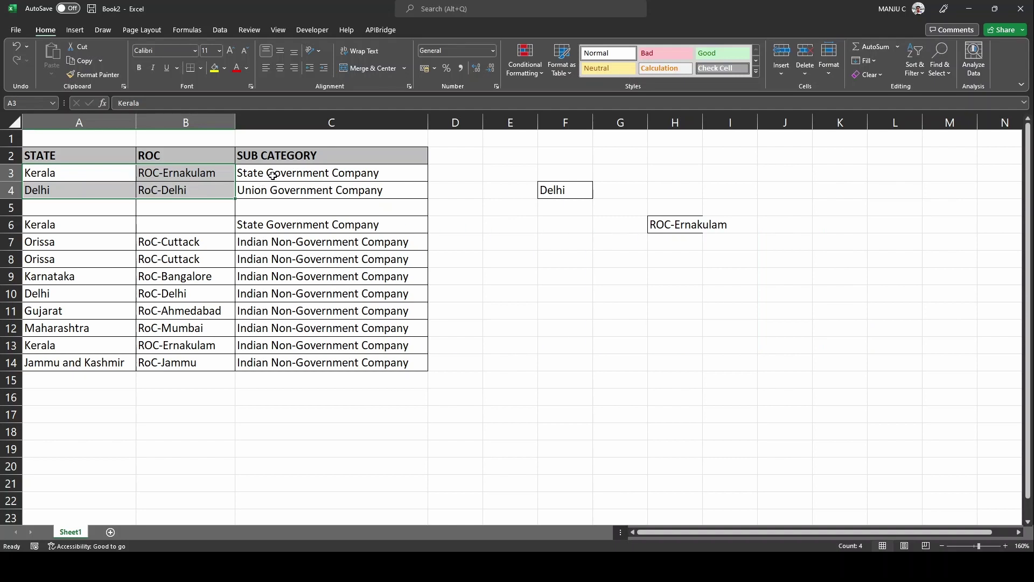
pyautogui.click(81, 156)
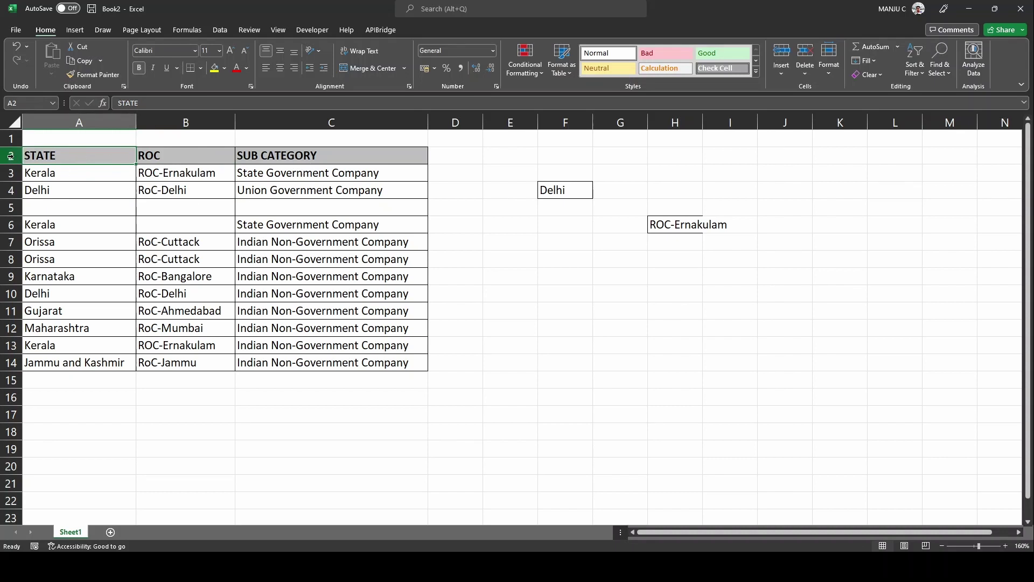
pyautogui.moveTo(10, 156); pyautogui.dragTo(11, 189)
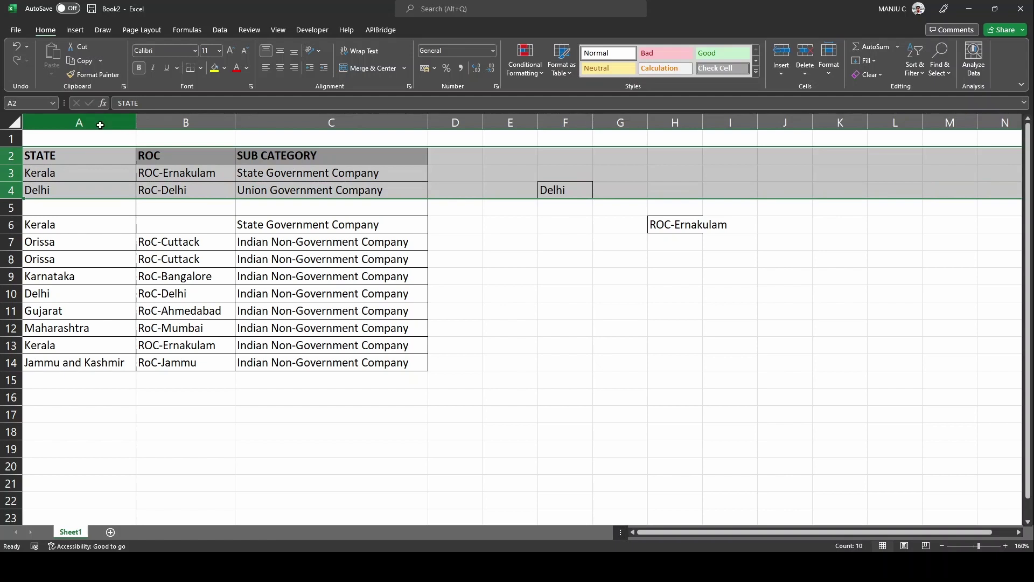
pyautogui.moveTo(100, 125); pyautogui.dragTo(316, 131)
pyautogui.click(60, 159)
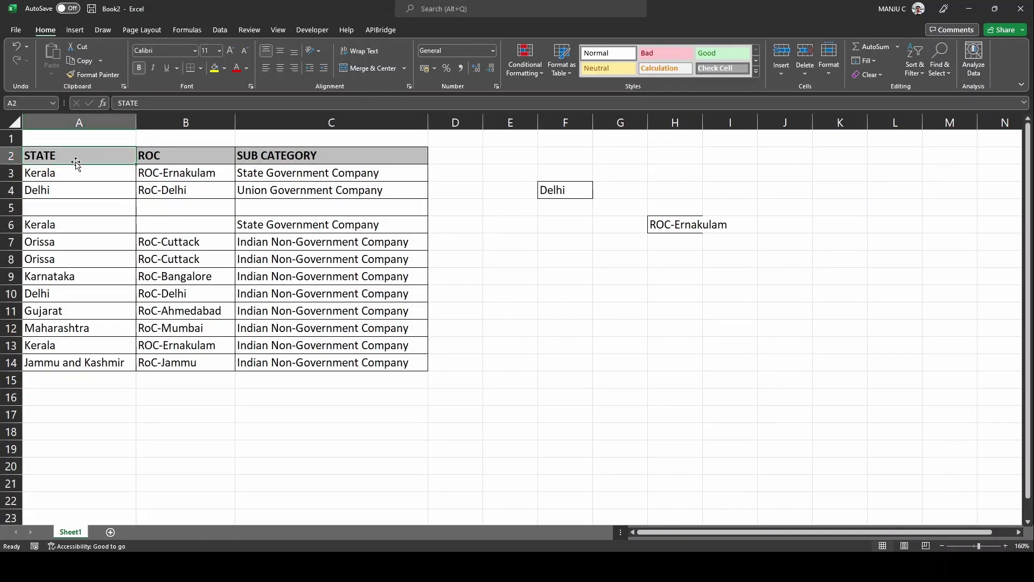
pyautogui.hotkey('ctrl', 'a')
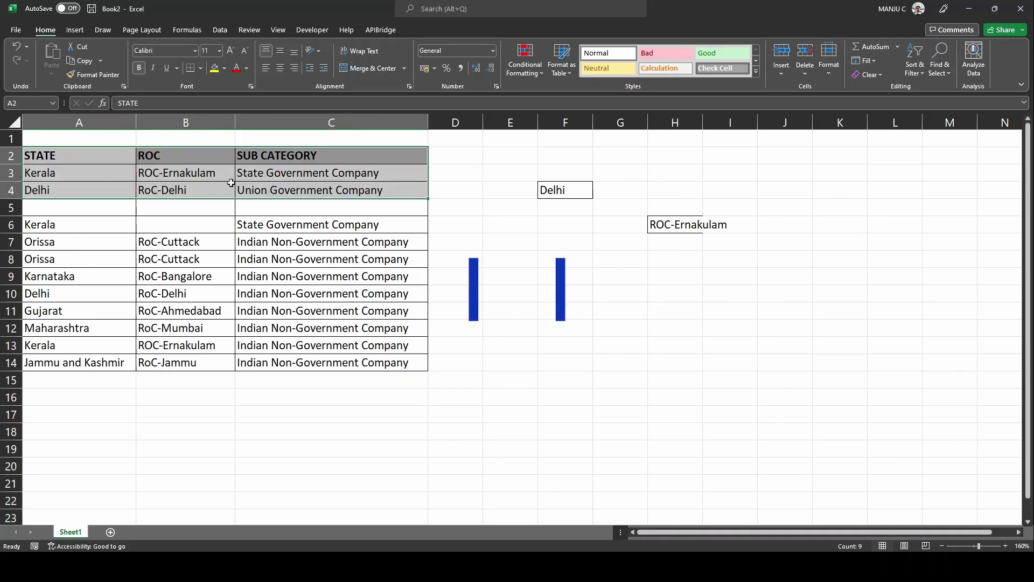
pyautogui.click(278, 178)
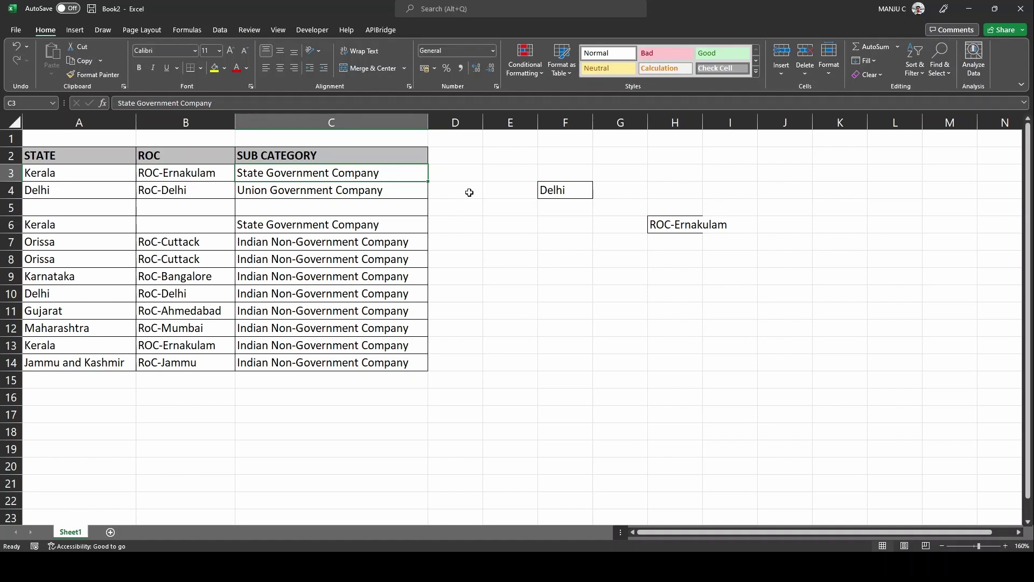
pyautogui.click(14, 123)
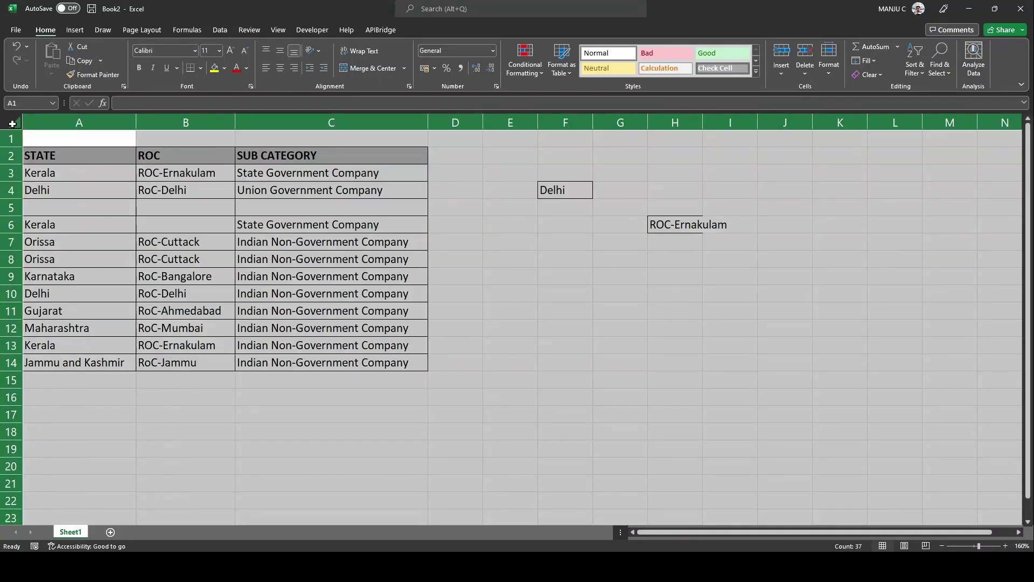
pyautogui.click(64, 183)
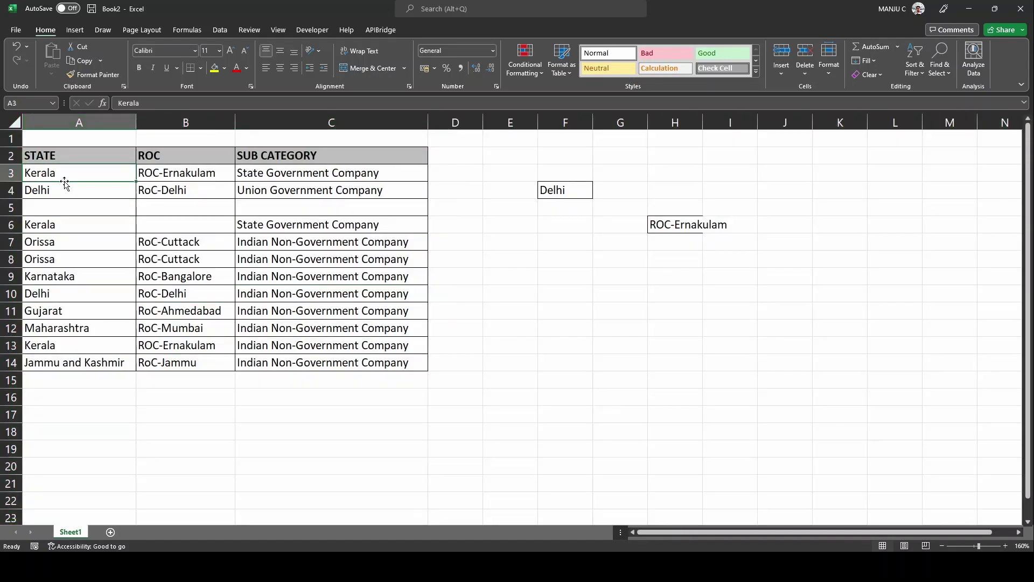
pyautogui.click(485, 296)
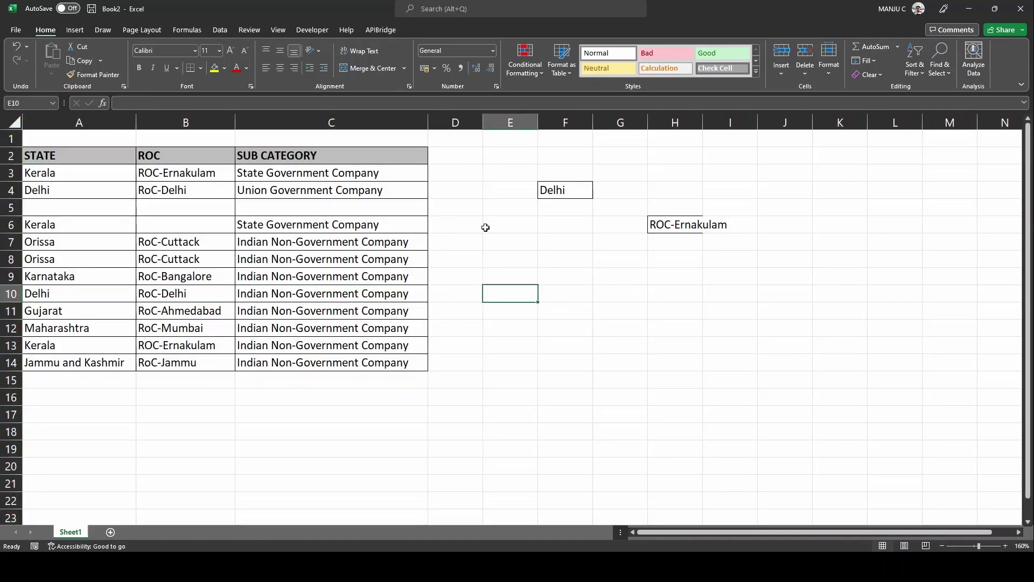
pyautogui.click(320, 237)
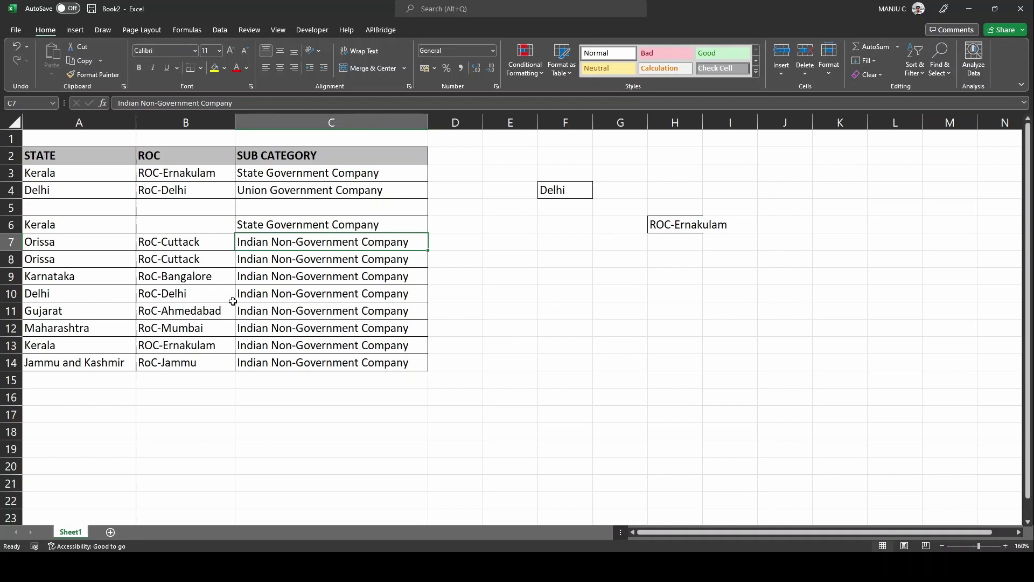
pyautogui.hotkey('ctrl', 'a')
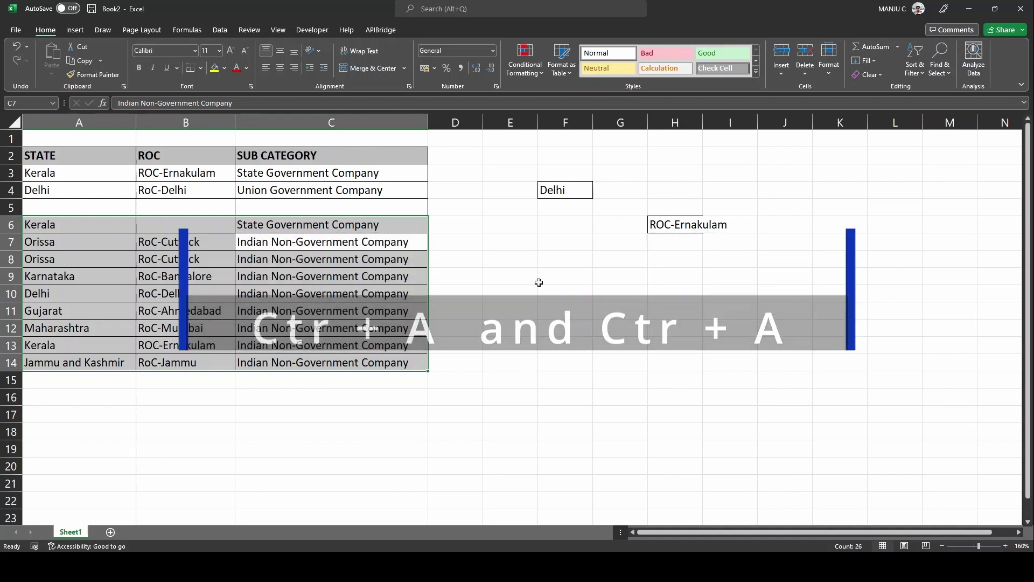
pyautogui.hotkey('ctrl', 'a')
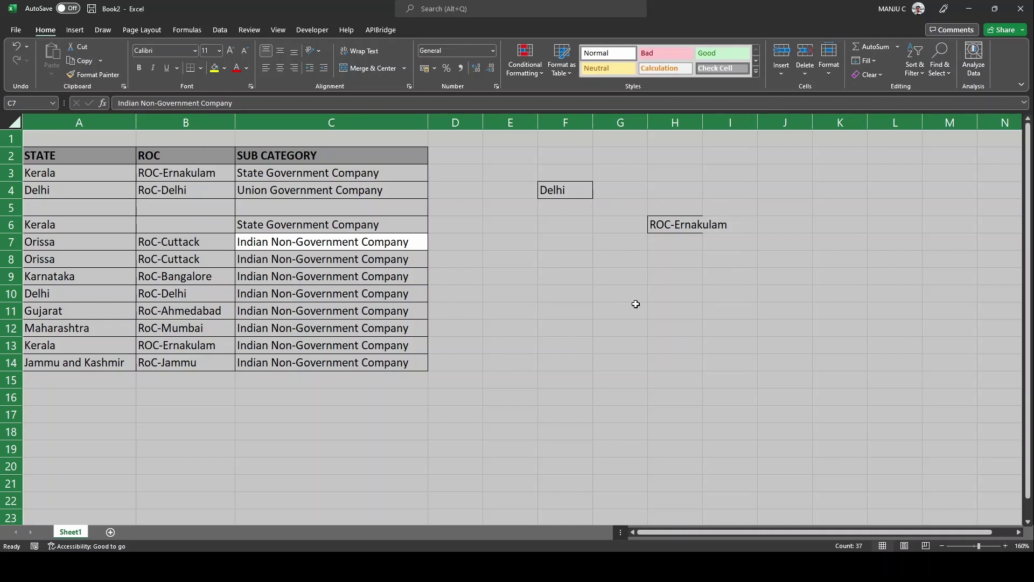
pyautogui.click(425, 271)
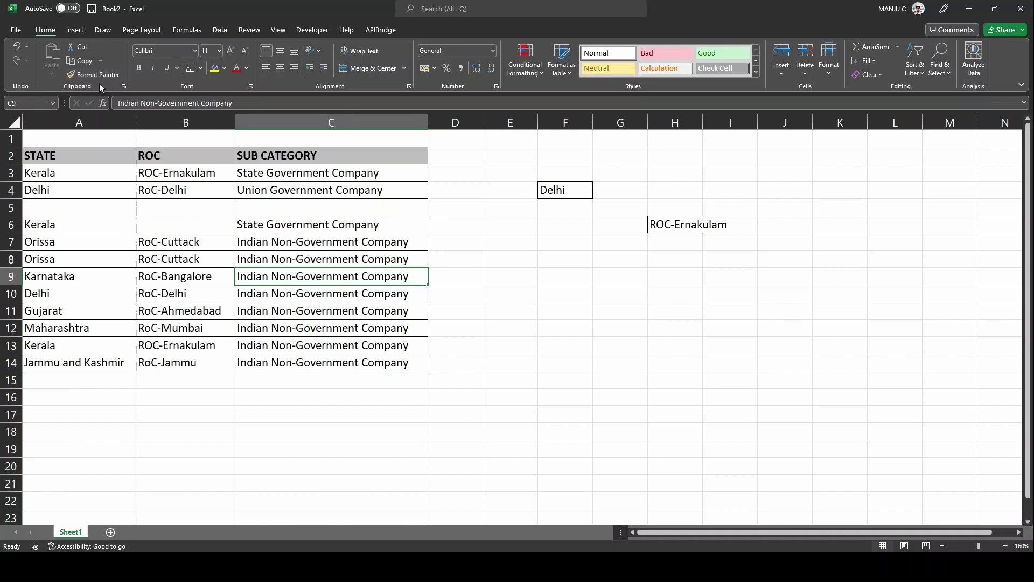
pyautogui.click(86, 189)
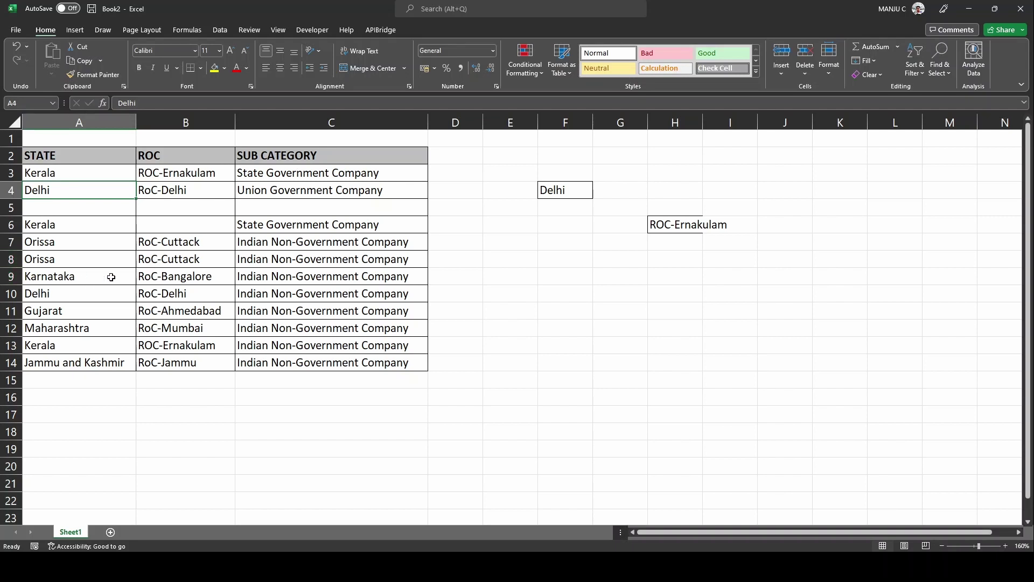
pyautogui.click(215, 280)
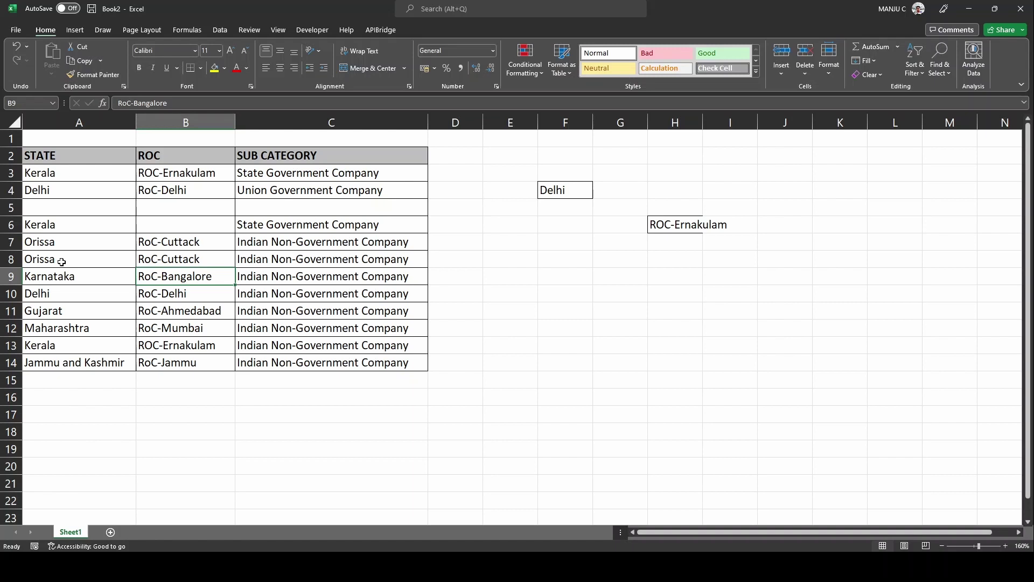
pyautogui.click(62, 262)
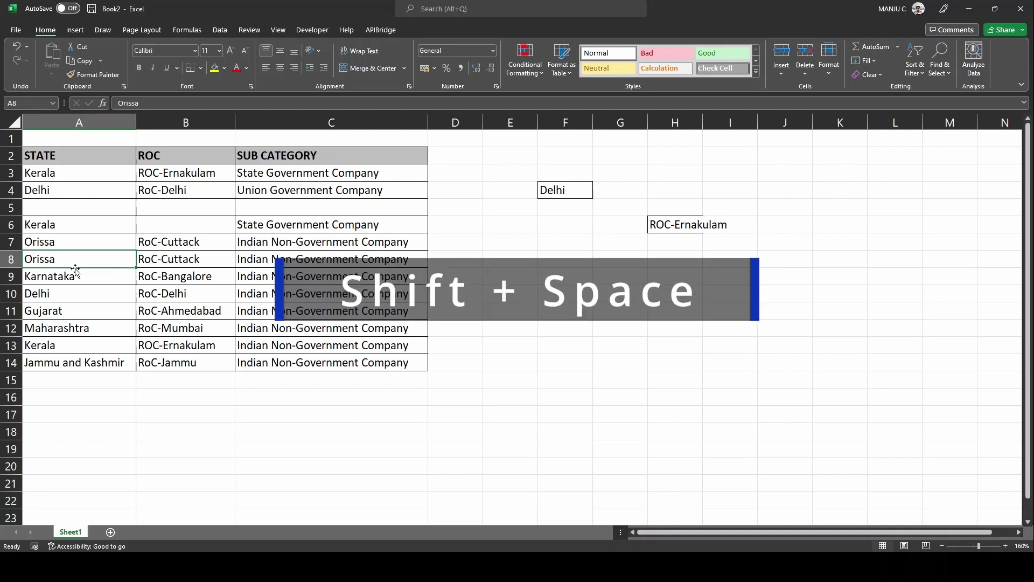
pyautogui.hotkey('shift', 'space')
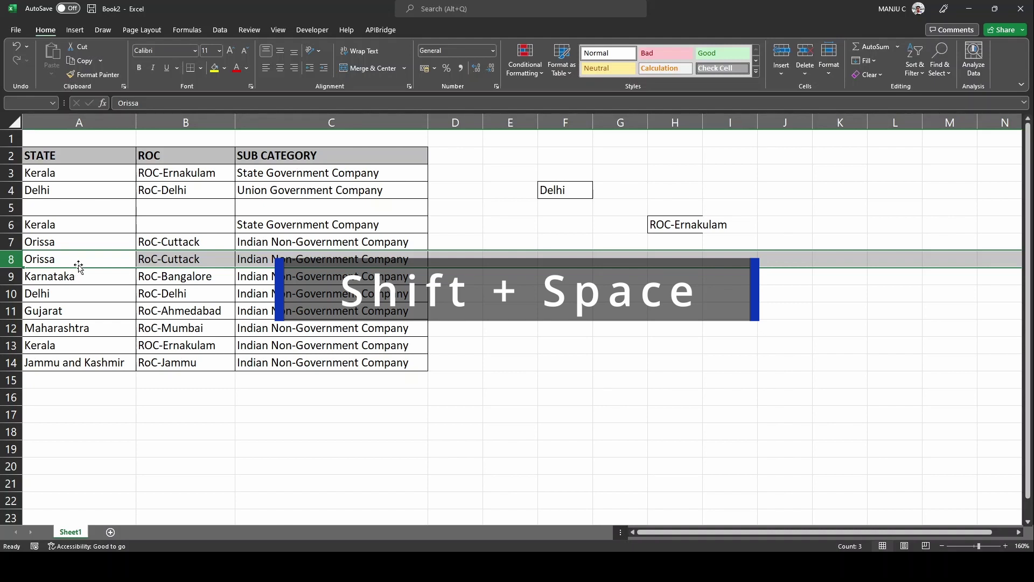
pyautogui.click(304, 176)
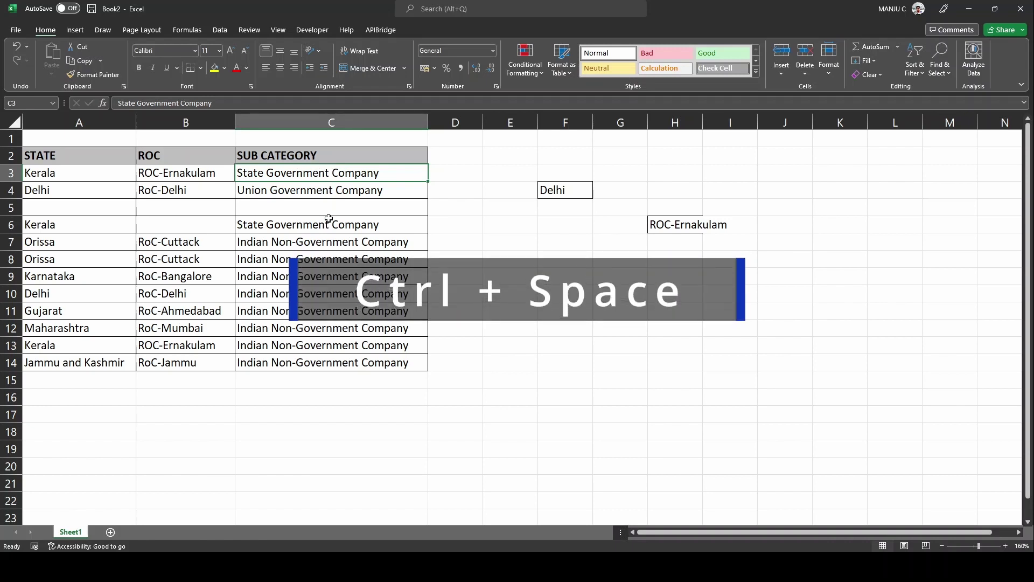
pyautogui.hotkey('ctrl', 'space')
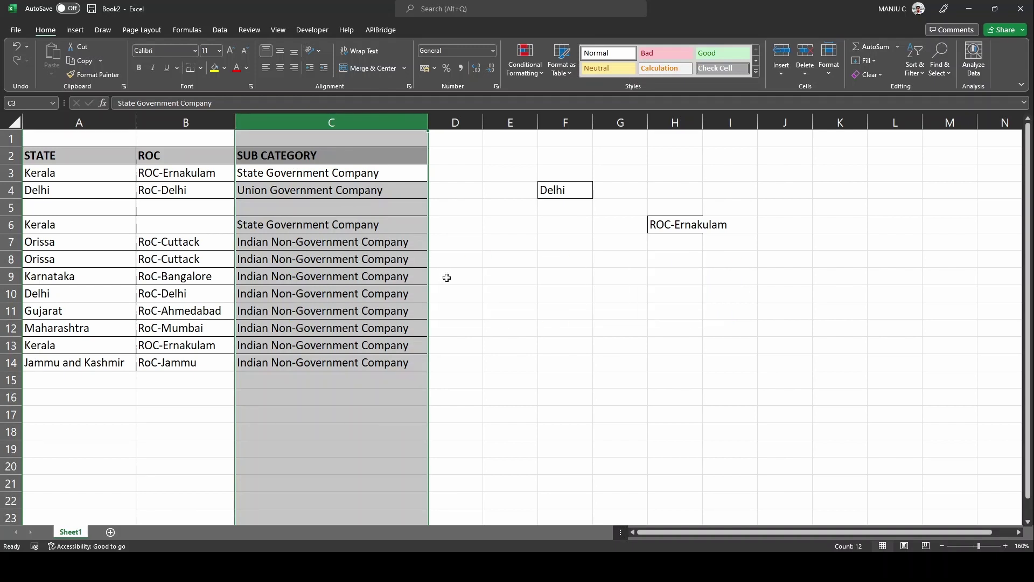
pyautogui.click(446, 277)
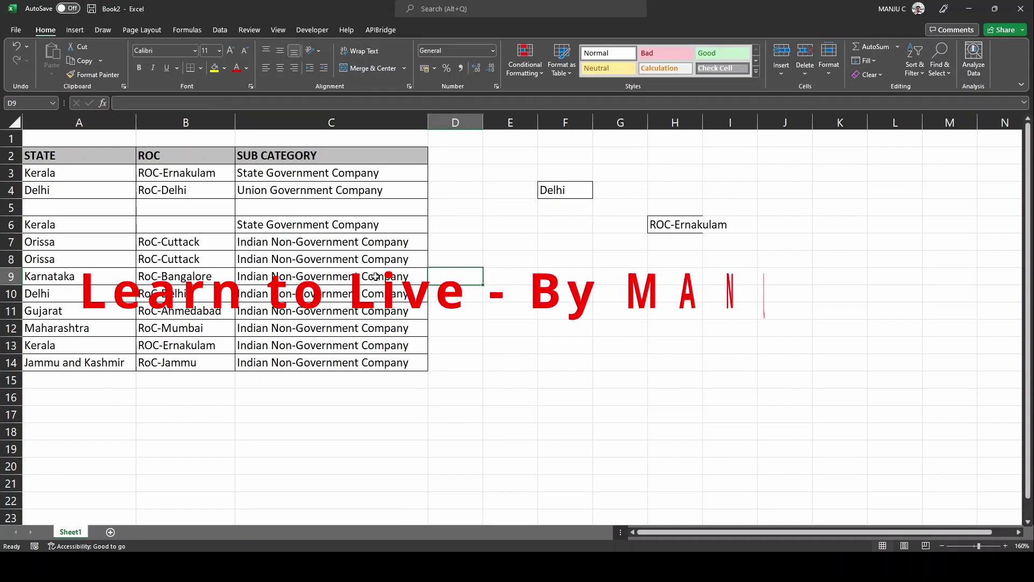